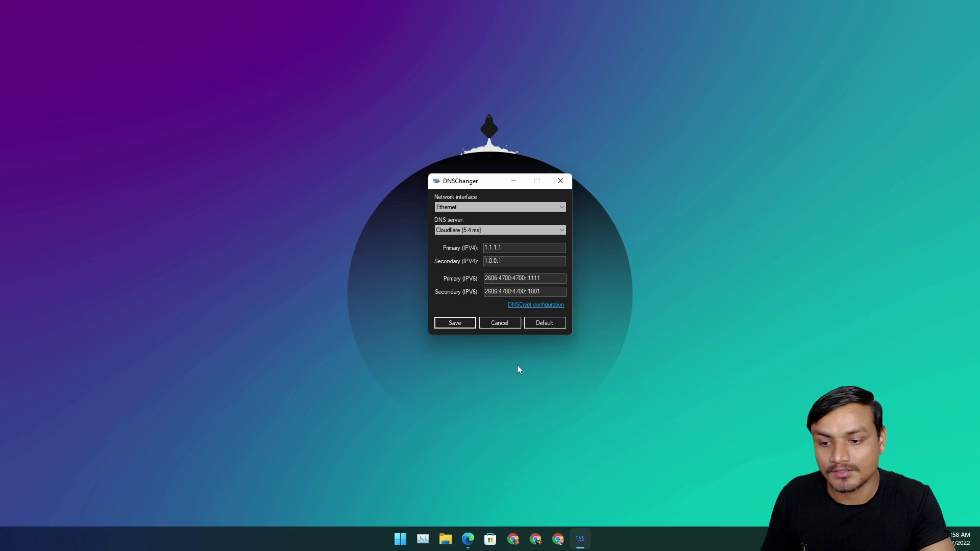
Bring up Edge and read through the DNSChanger README's features, built-in DNS servers and DNSCrypt steps.
left_click(468, 540)
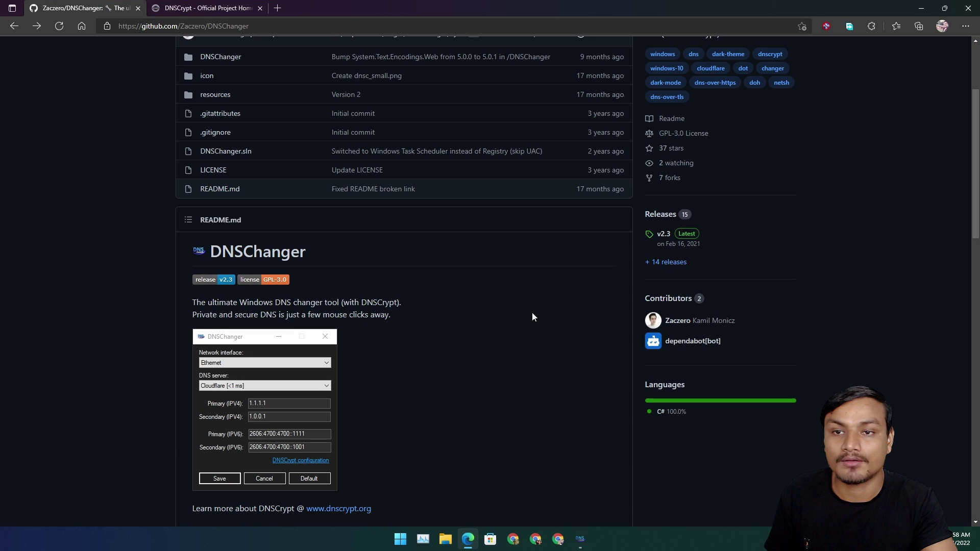
scroll(532, 317, "up", 3)
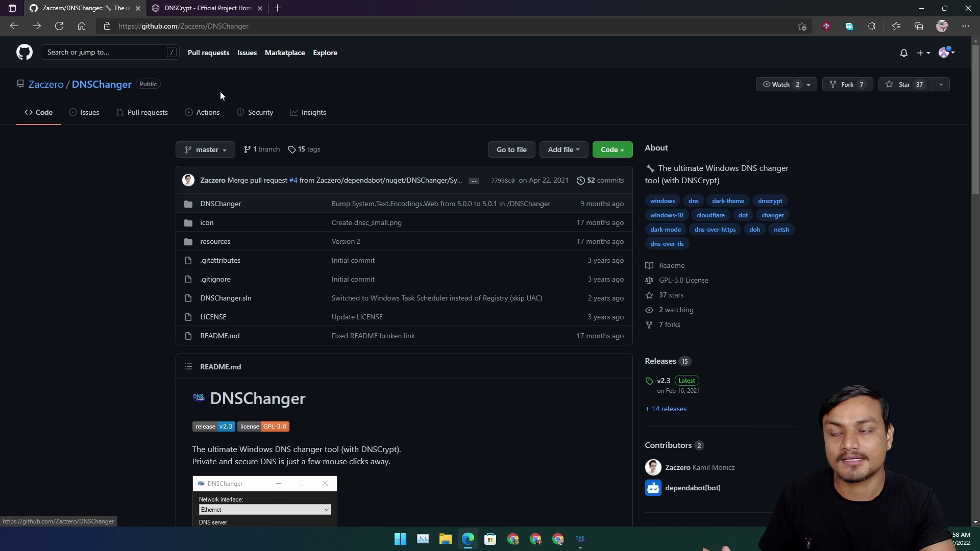
scroll(456, 121, "down", 4)
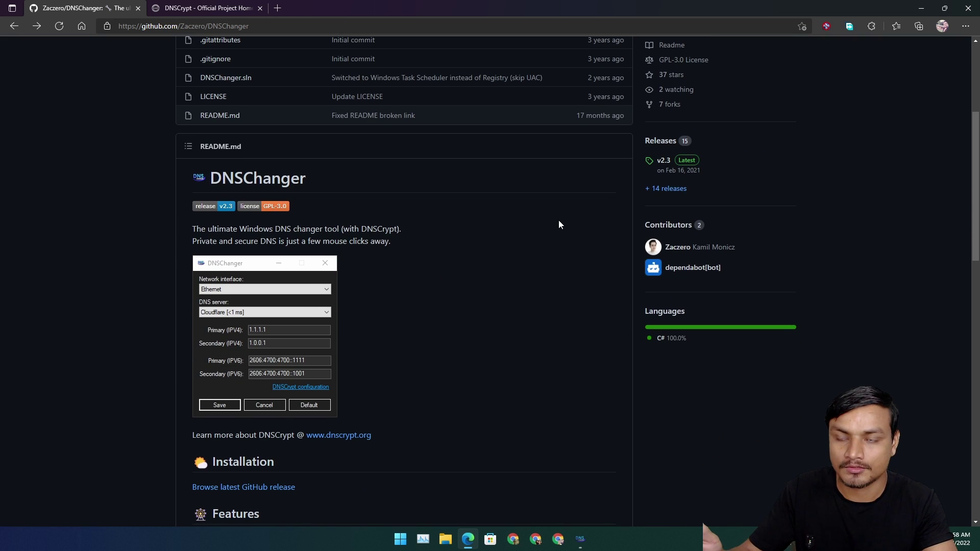
scroll(556, 222, "down", 4)
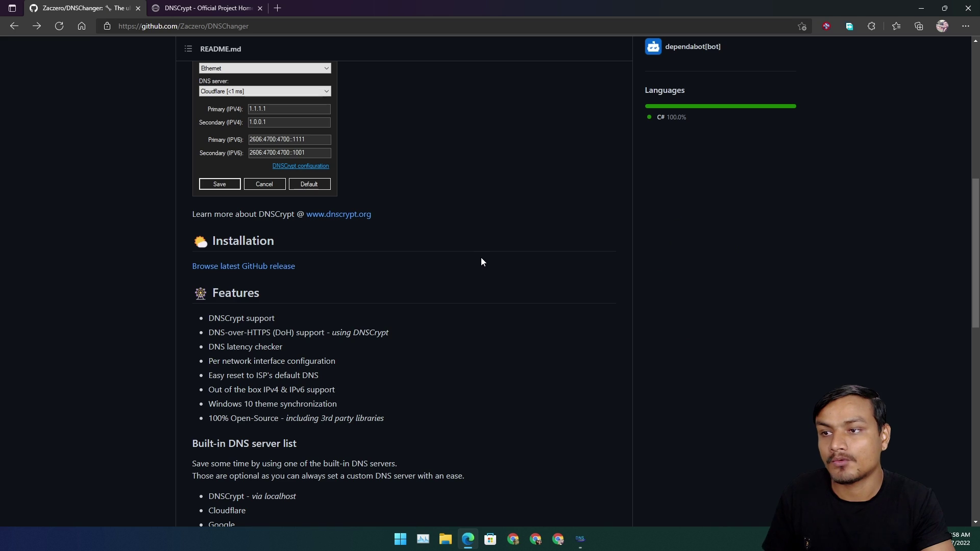
scroll(480, 260, "down", 4)
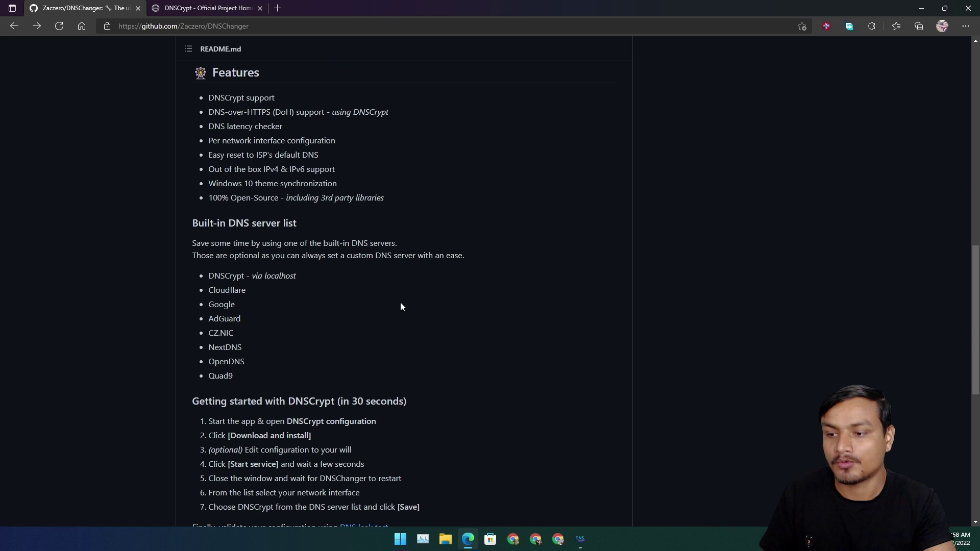
scroll(400, 304, "down", 4)
scroll(521, 342, "up", 16)
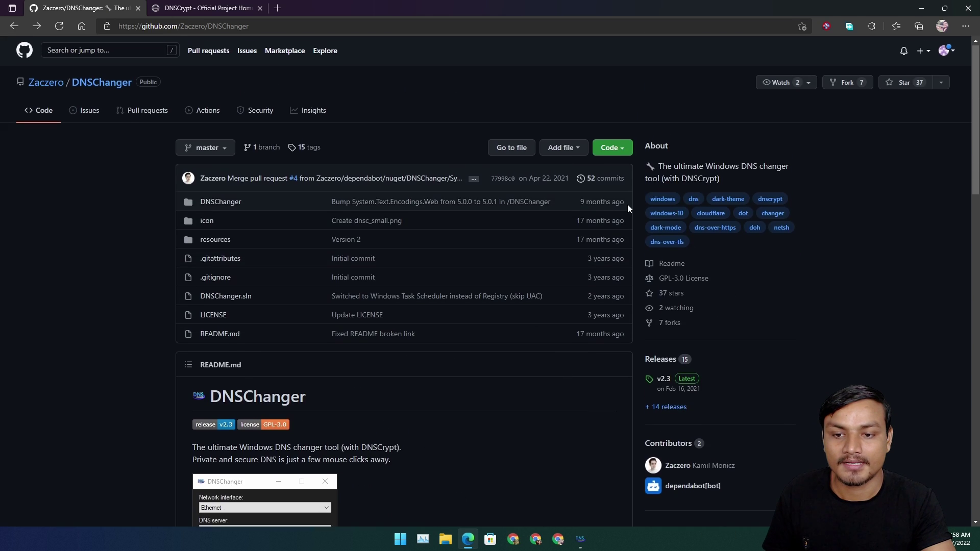
scroll(664, 208, "down", 3)
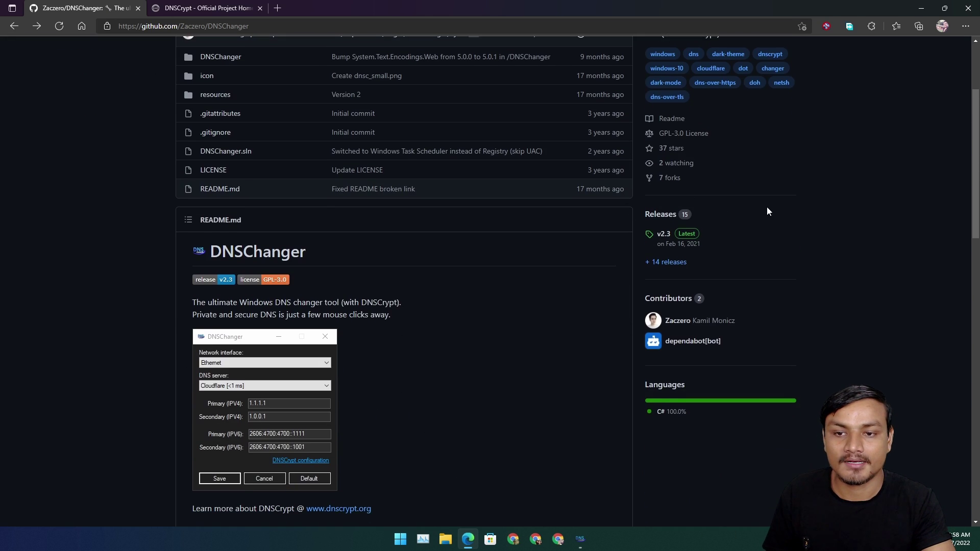
View the v2.3 release assets on the Releases page, then minimize the browser.
left_click(665, 216)
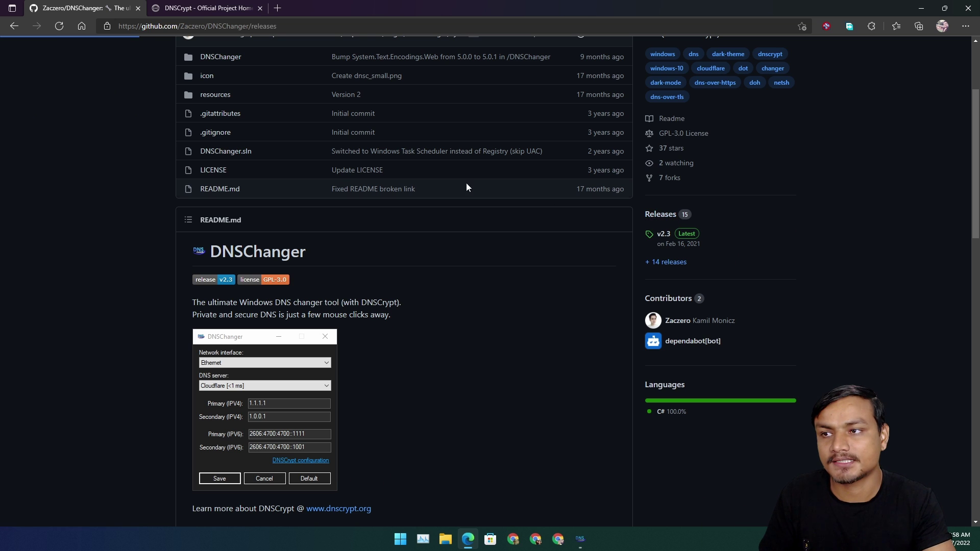
scroll(363, 244, "down", 4)
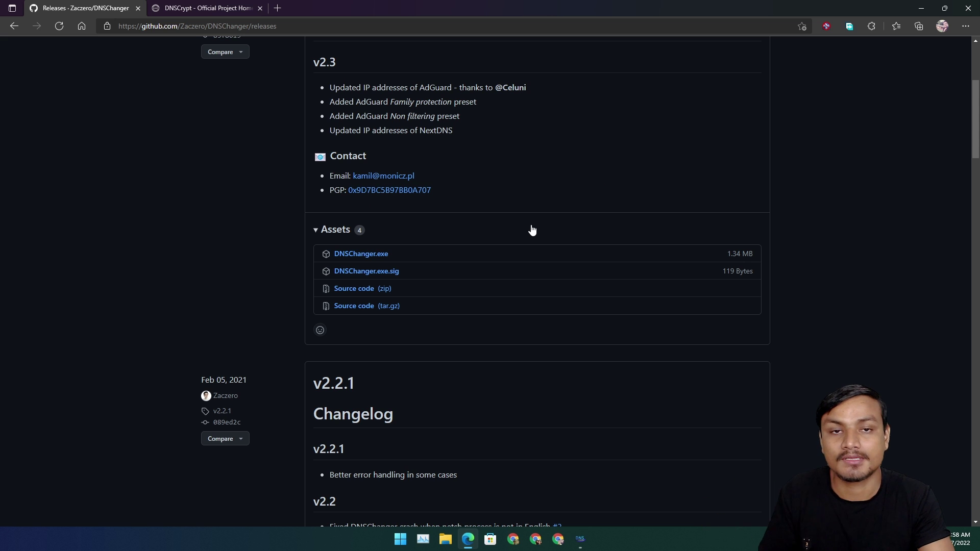
left_click(922, 8)
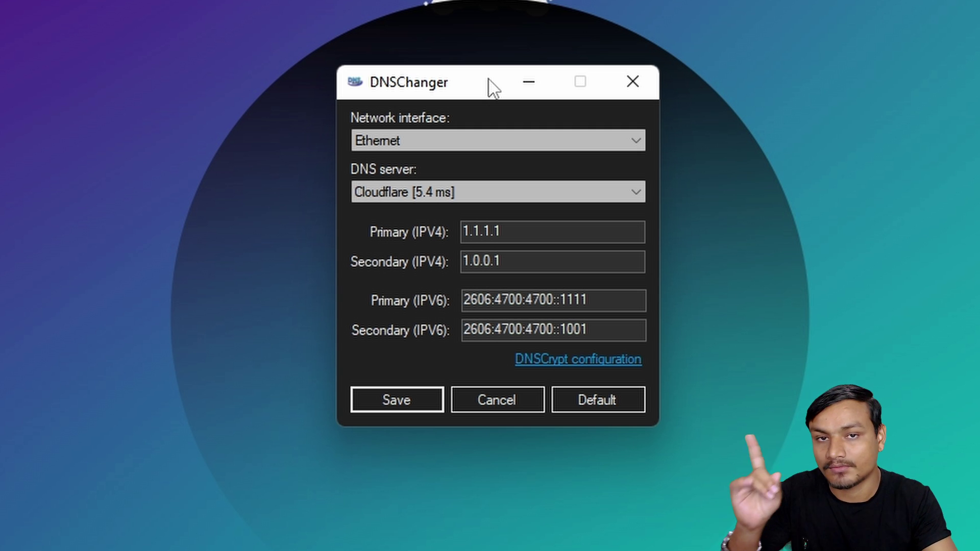
Expand the DNS server dropdown to see providers like Cloudflare 5.4 ms, Google 52 ms and NextDNS 54.4 ms.
left_click(386, 203)
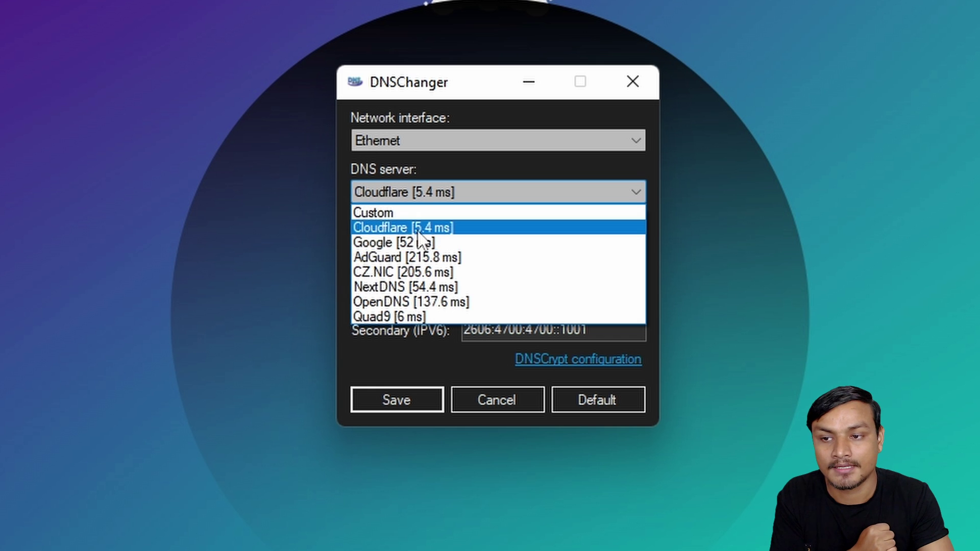
Save Cloudflare, then save Google, then reselect Cloudflare with its 2606:4700 IPv6 addresses.
left_click(418, 229)
left_click(415, 400)
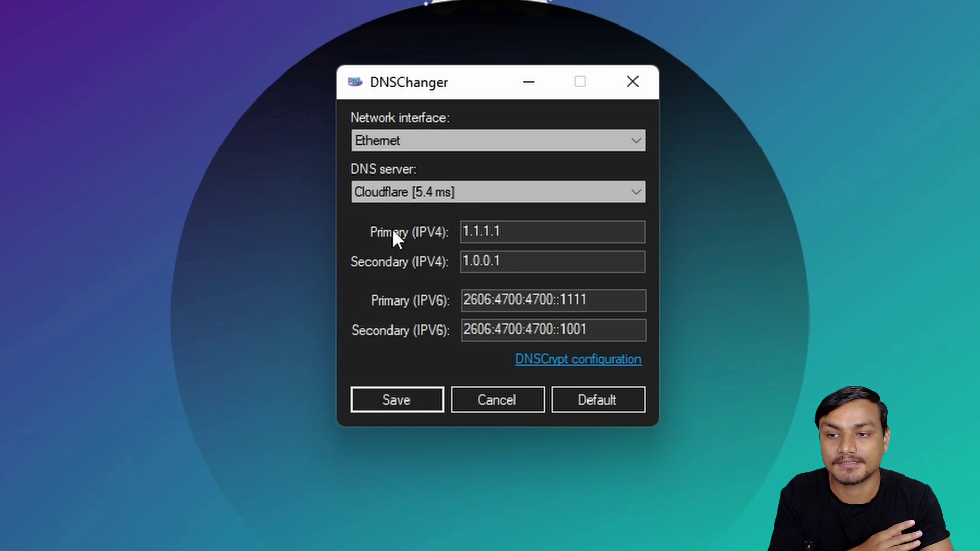
left_click(407, 189)
left_click(417, 244)
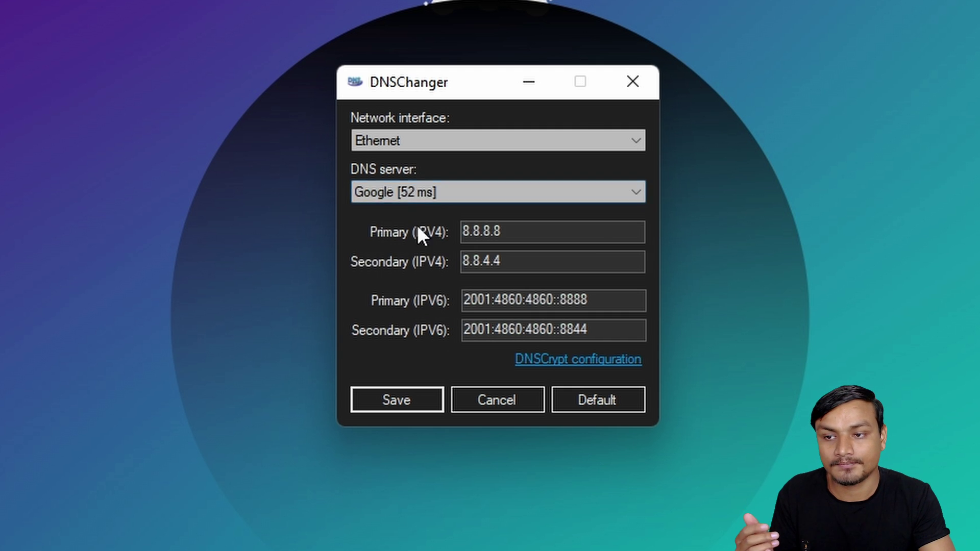
left_click(394, 401)
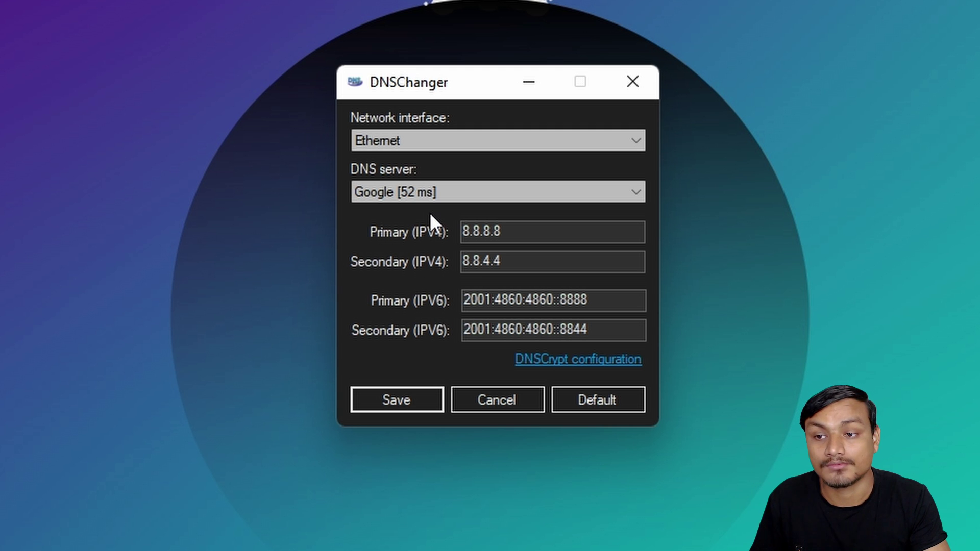
left_click(411, 193)
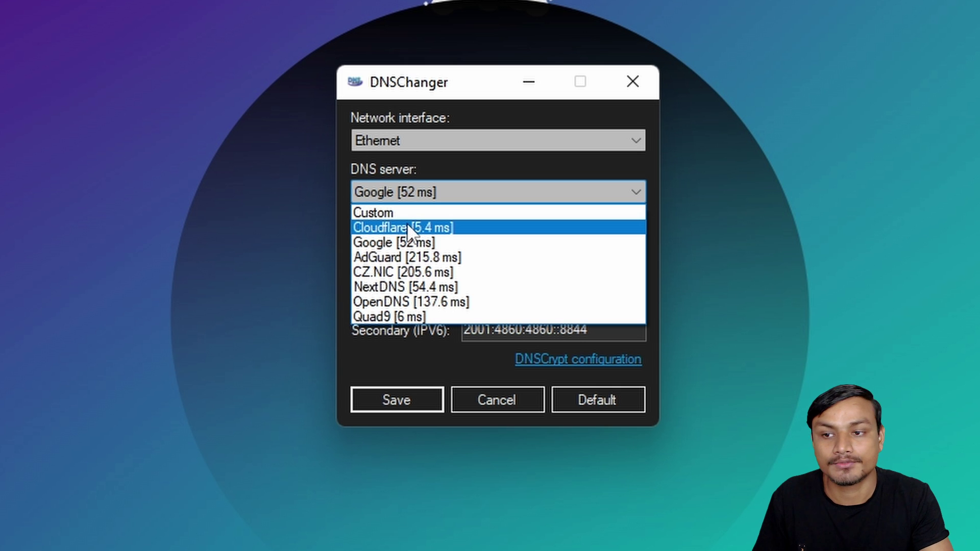
left_click(407, 225)
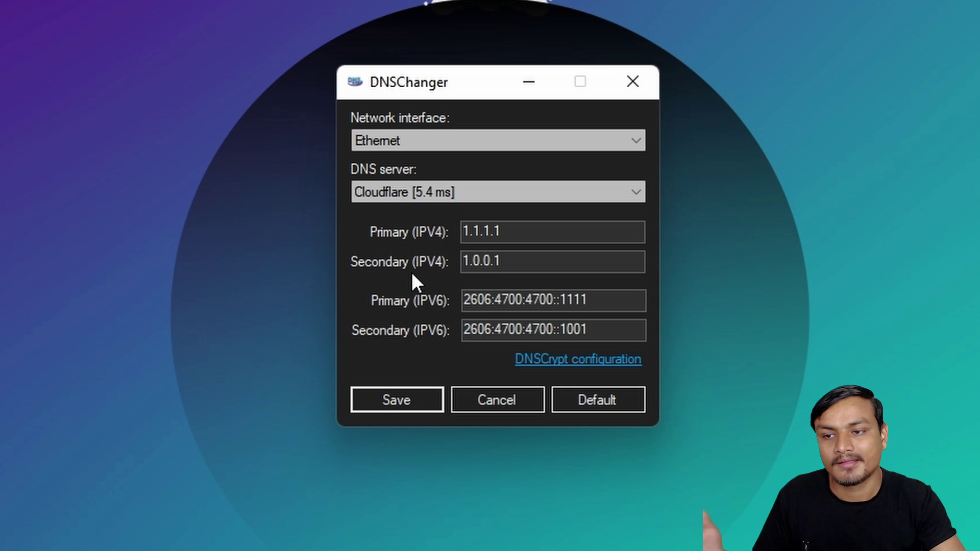
Keep Cloudflare selected in the DNS server list and open the DNSCrypt configuration.
left_click(409, 195)
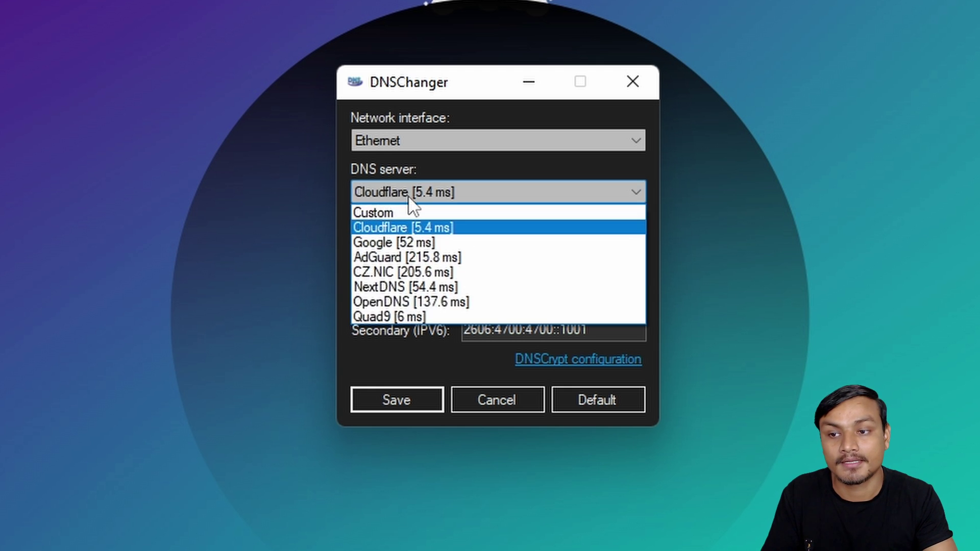
left_click(409, 196)
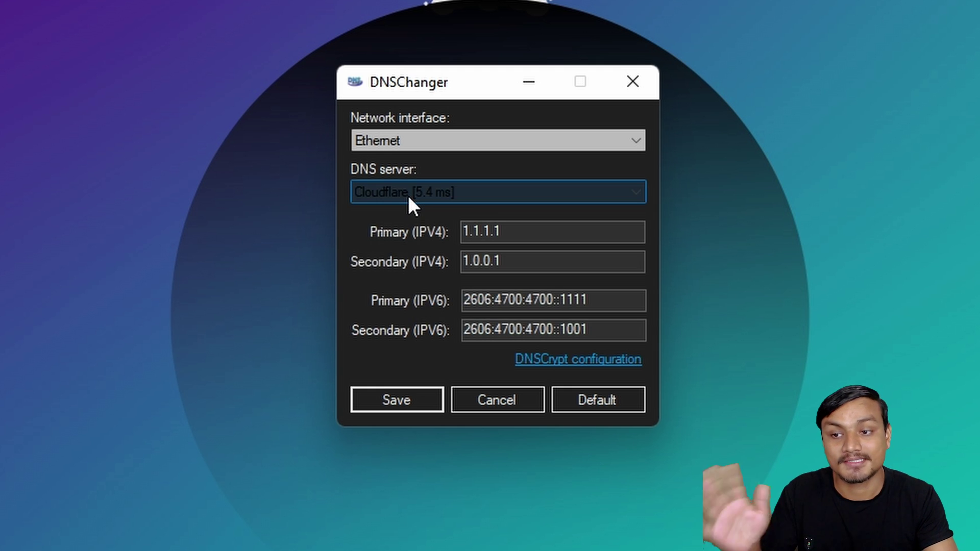
left_click(536, 362)
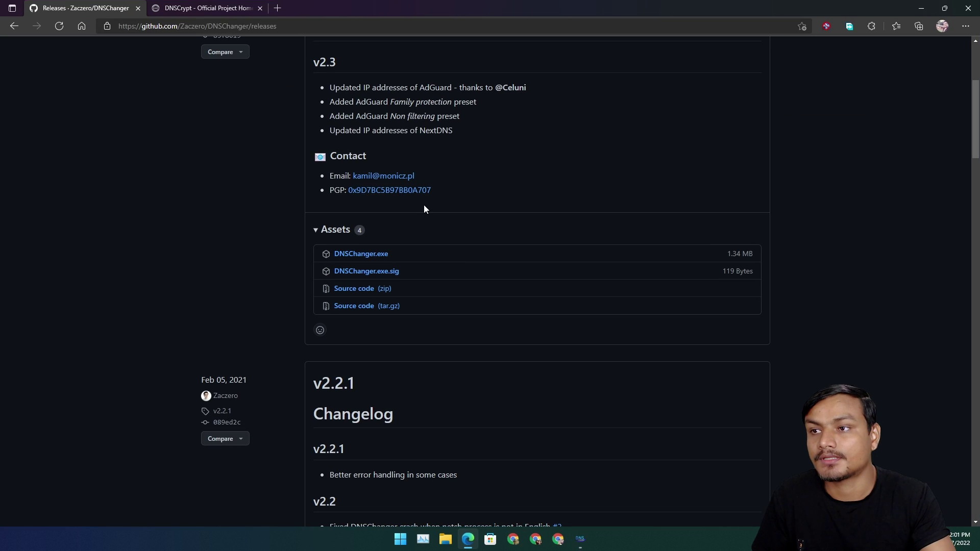
Switch to the dnscrypt.org tab, close the GitHub Releases tab, and read the DNSCrypt introduction.
left_click(153, 8)
left_click(137, 9)
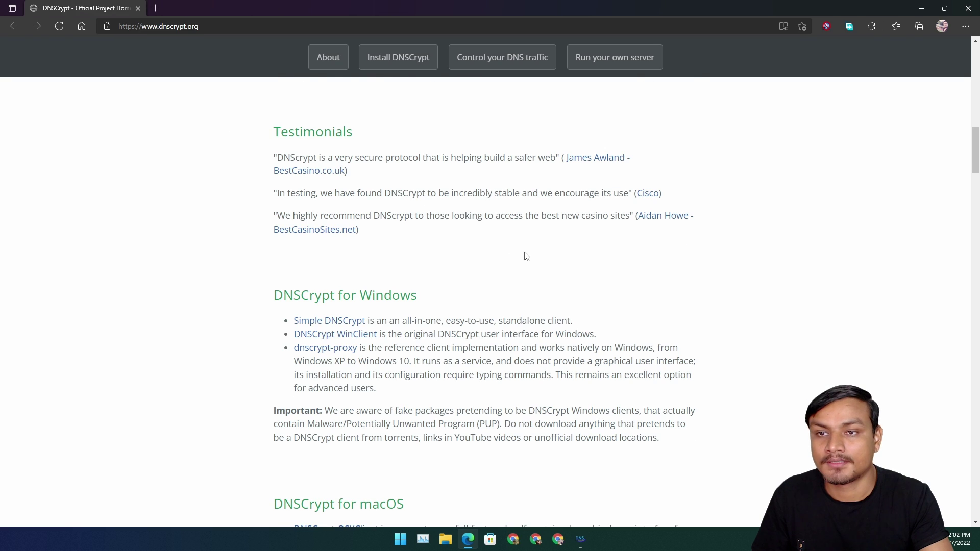
scroll(526, 255, "up", 10)
scroll(528, 248, "up", 5)
scroll(498, 258, "down", 3)
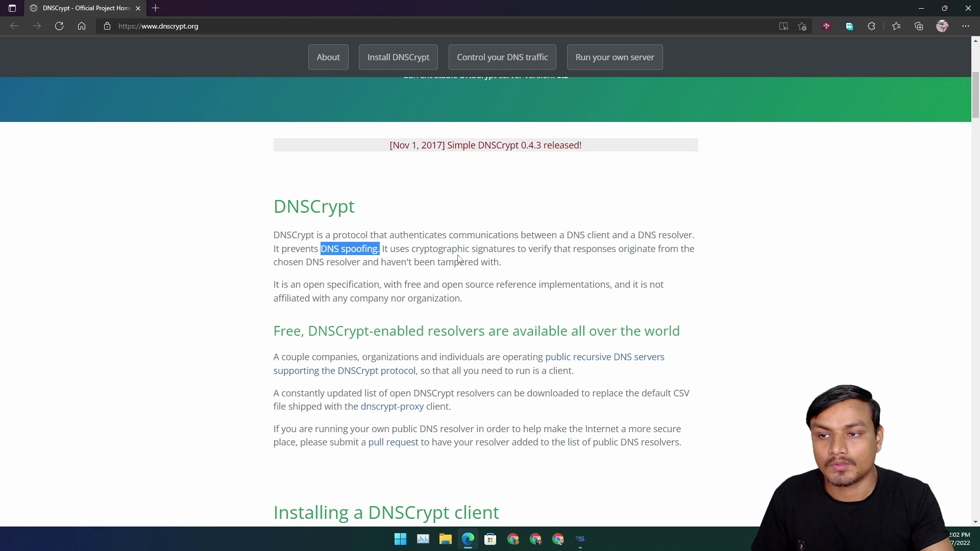
left_click(460, 271)
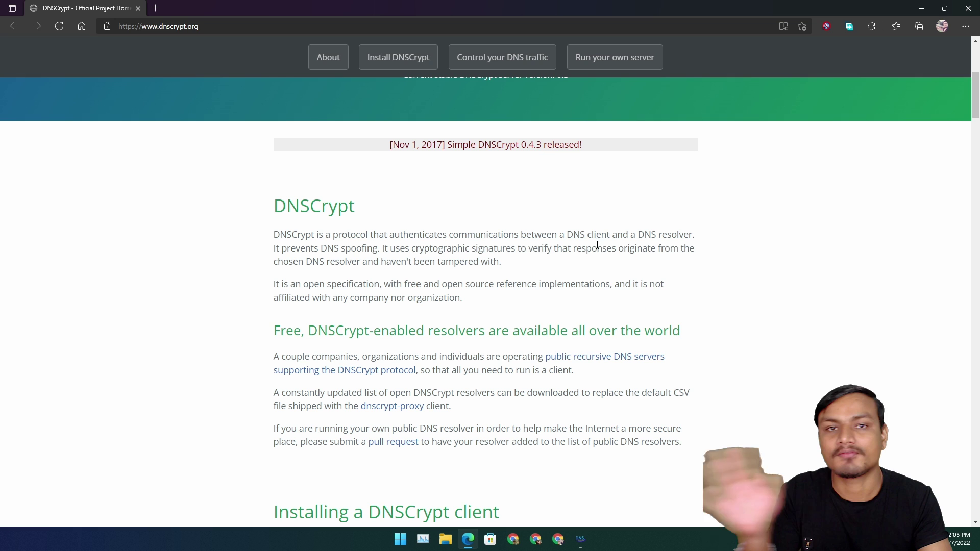
Minimize the browser, nudge the DNSCrypt settings window right, and download and install dnscrypt-proxy.
left_click(921, 8)
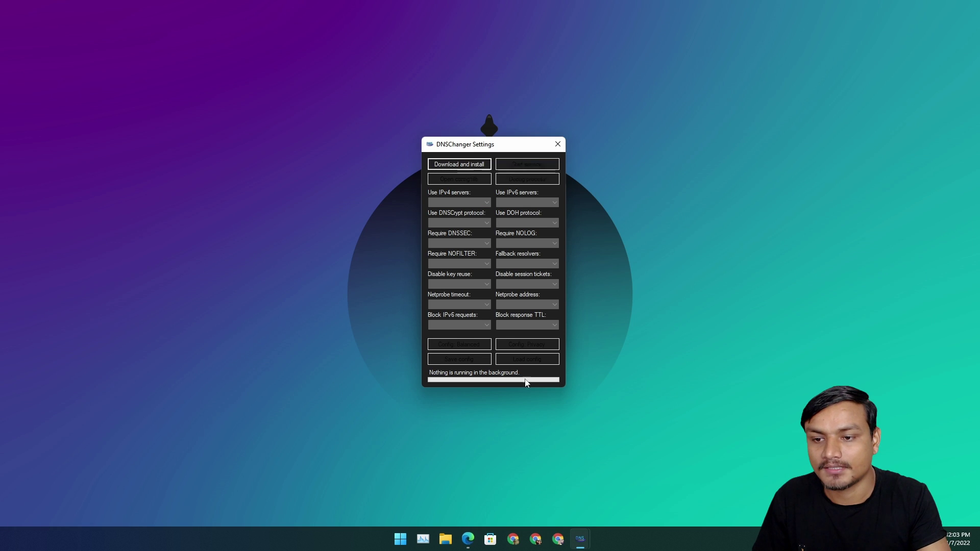
left_click_drag(481, 145, 491, 147)
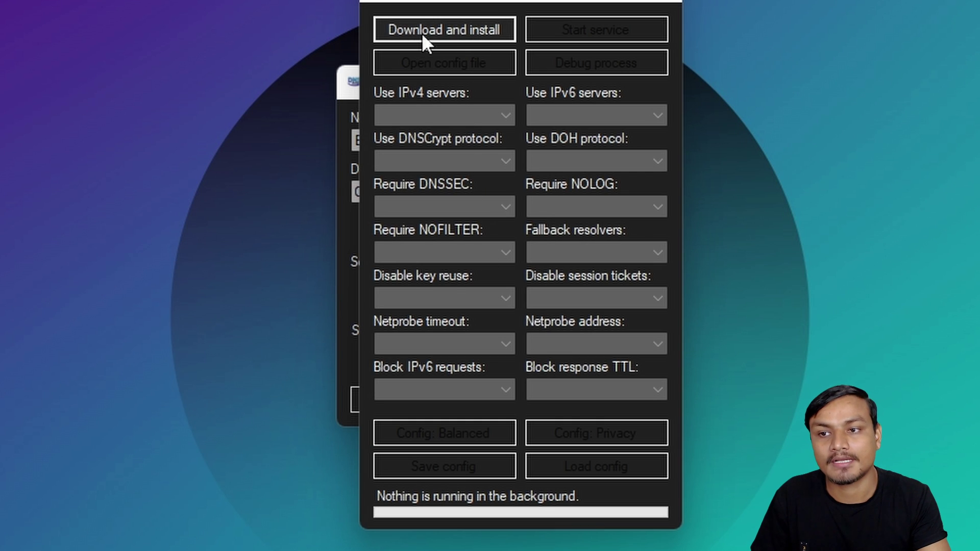
left_click(445, 29)
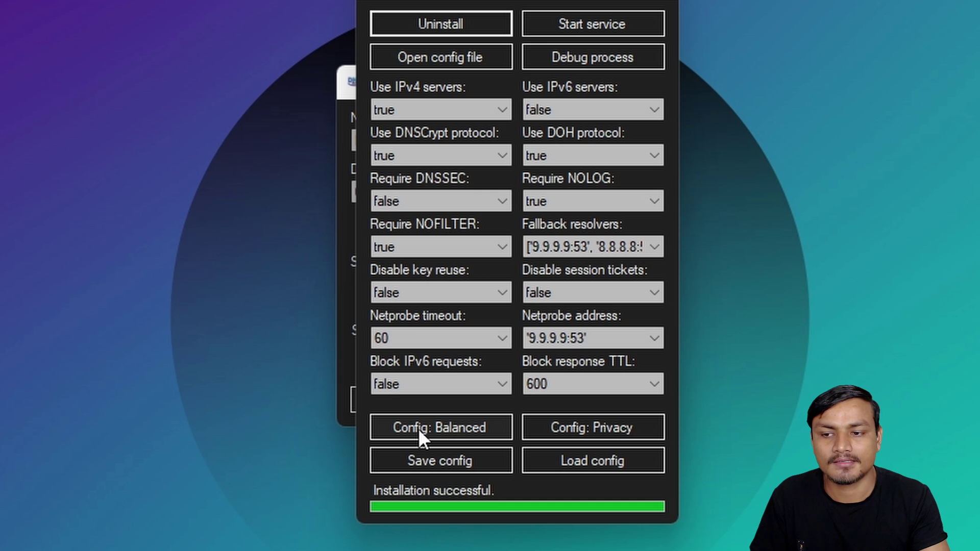
Compare the Balanced and Privacy presets, finishing on Privacy: DoH off, DNSSEC required, Cloudflare fallback.
left_click(432, 424)
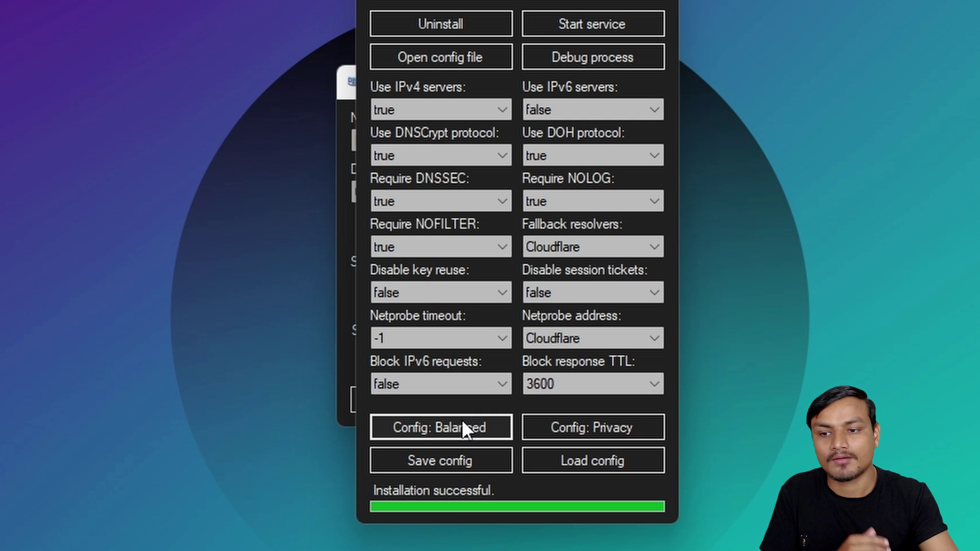
left_click(590, 427)
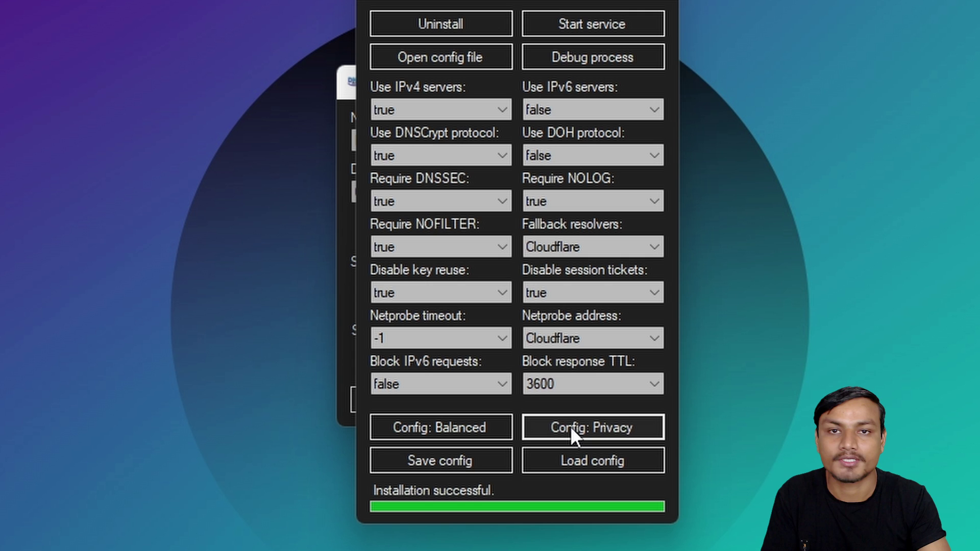
left_click(571, 427)
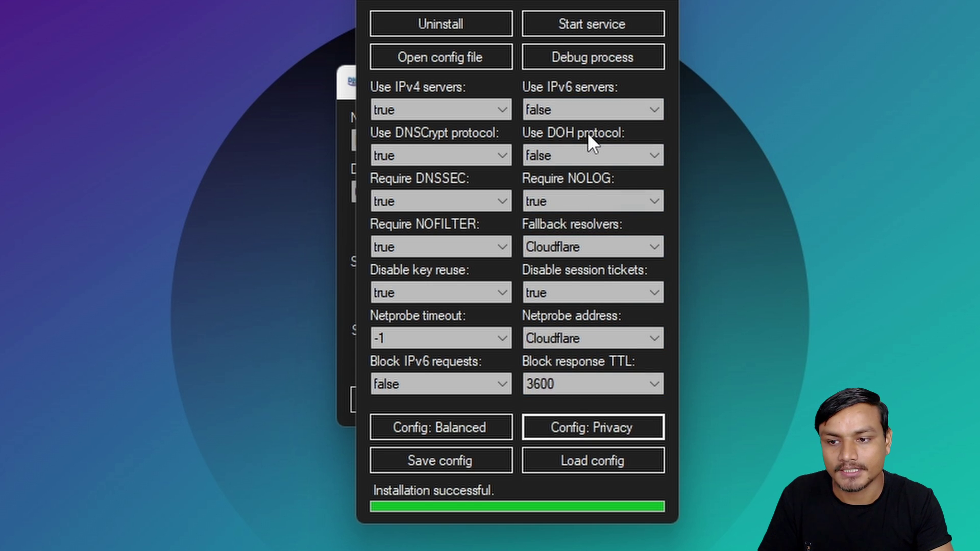
left_click(453, 427)
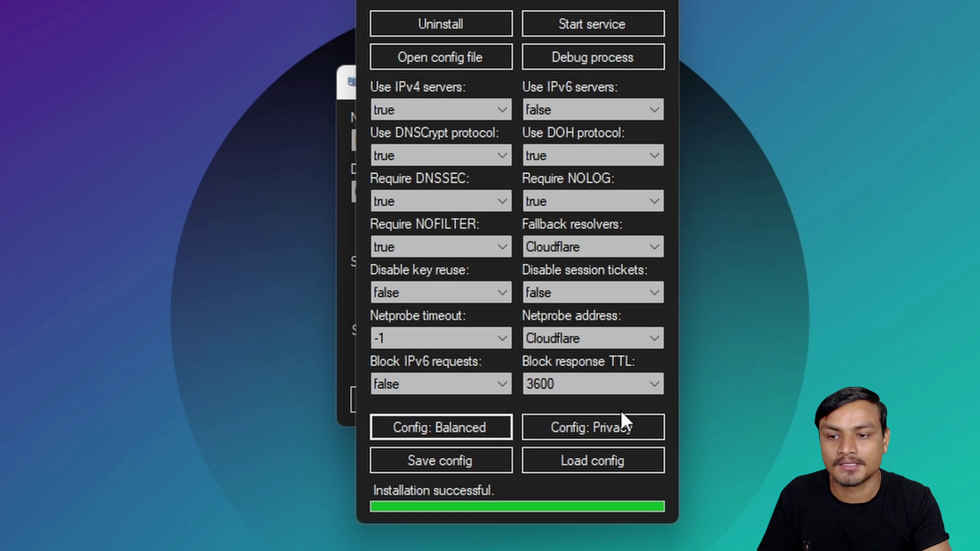
left_click(584, 423)
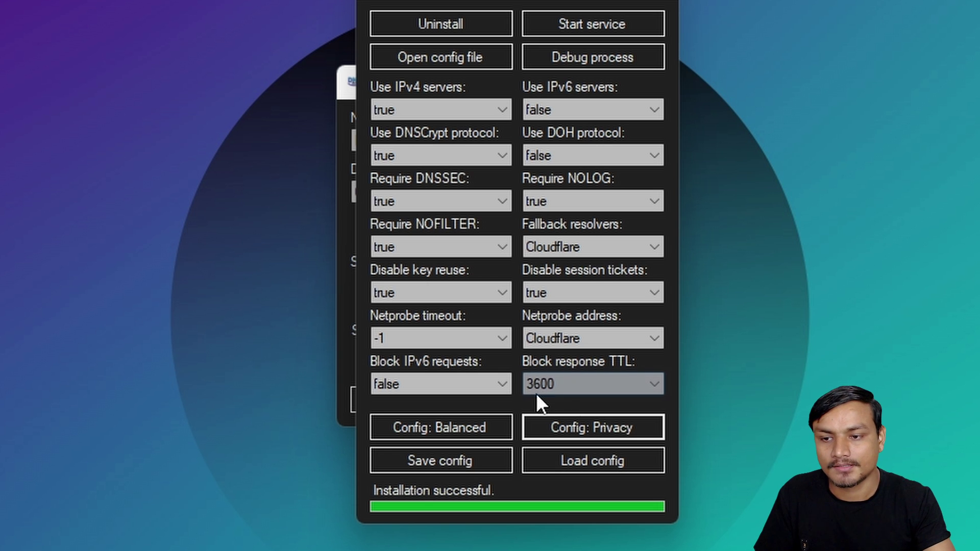
Start the DNSCrypt service and close the DNSChanger window.
left_click(599, 22)
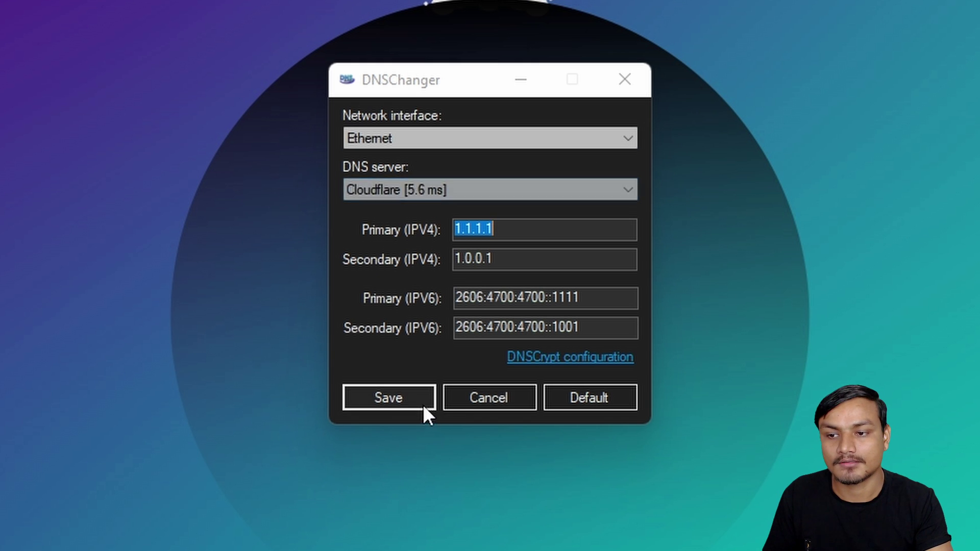
left_click(628, 82)
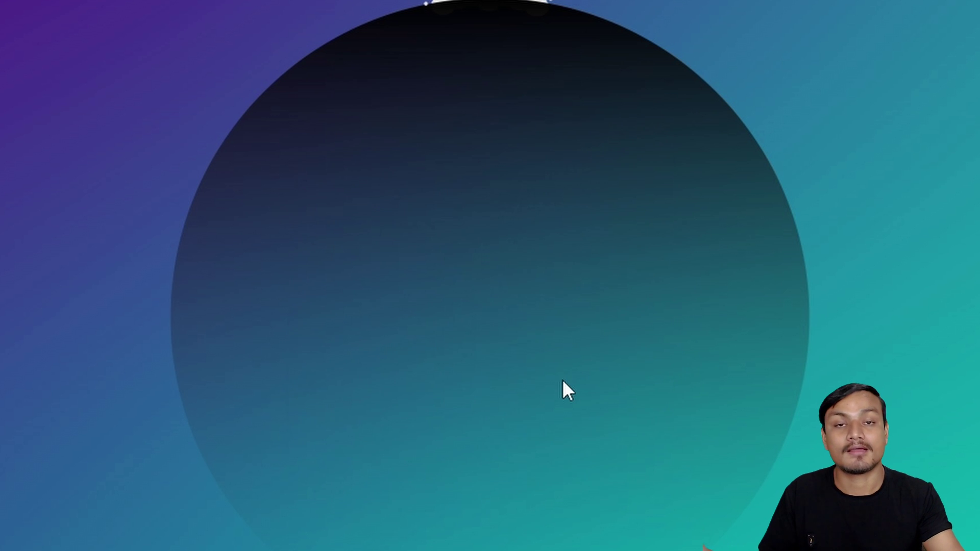